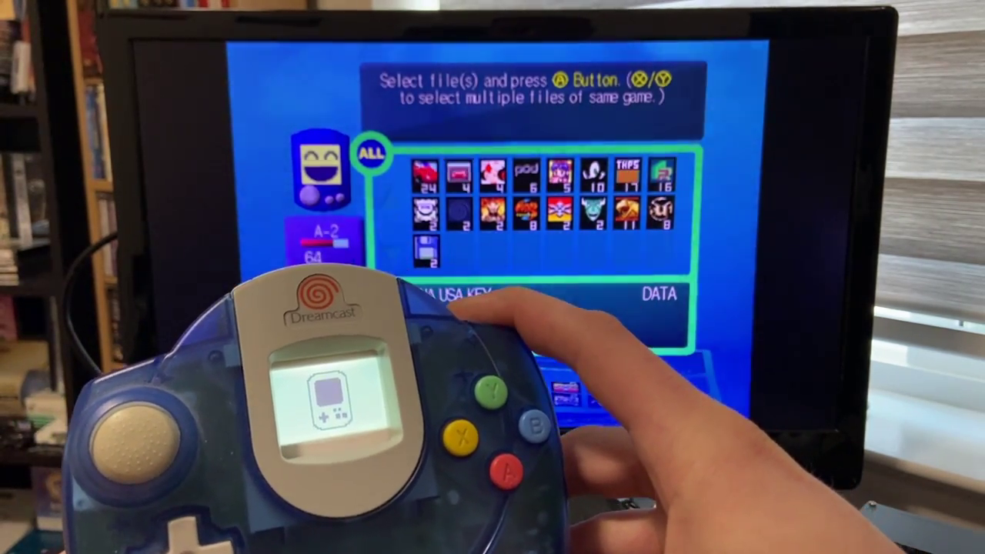
pyautogui.click(424, 175)
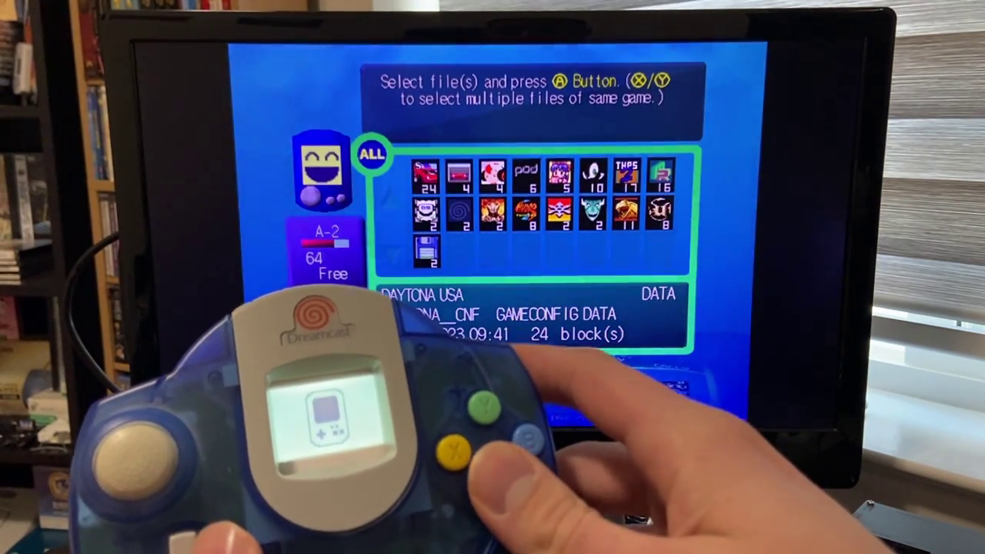
pyautogui.press('Return')
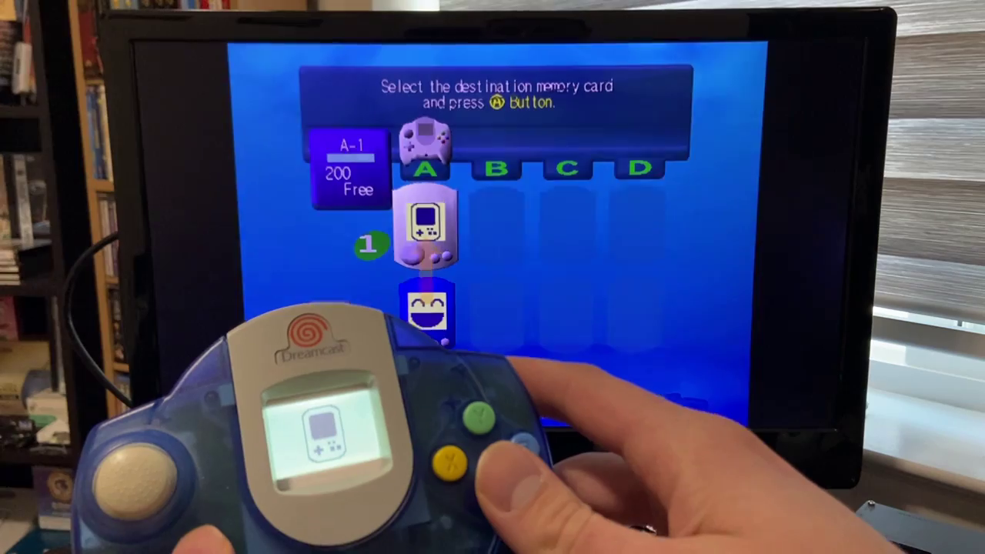
pyautogui.press('Return')
pyautogui.press('Return')
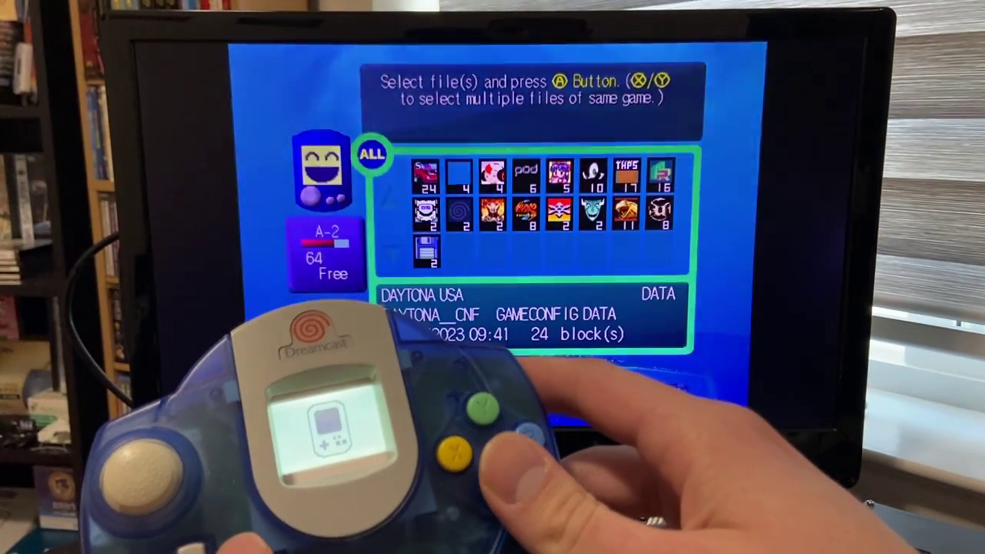
pyautogui.press('Right')
pyautogui.press('Return')
pyautogui.press('Return')
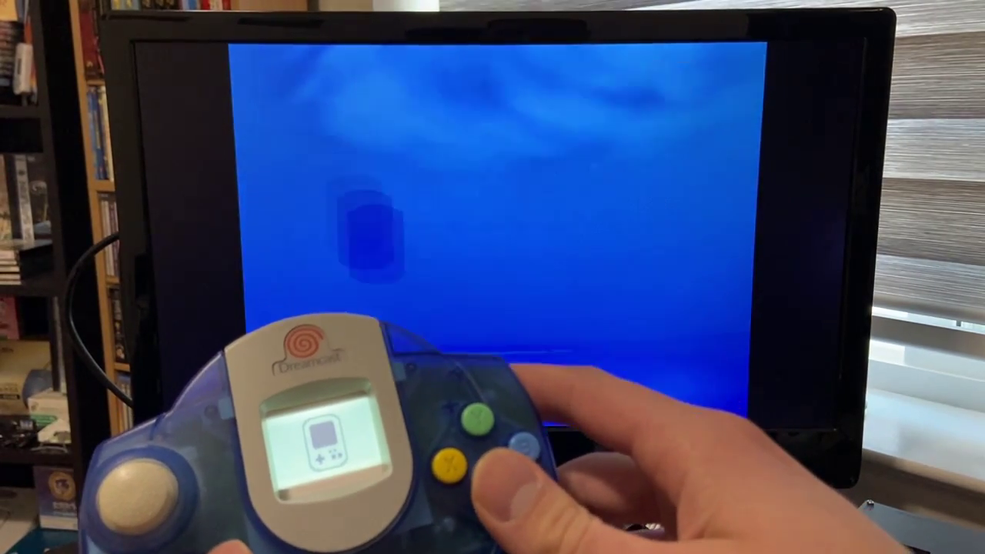
pyautogui.press('Return')
pyautogui.press('Return')
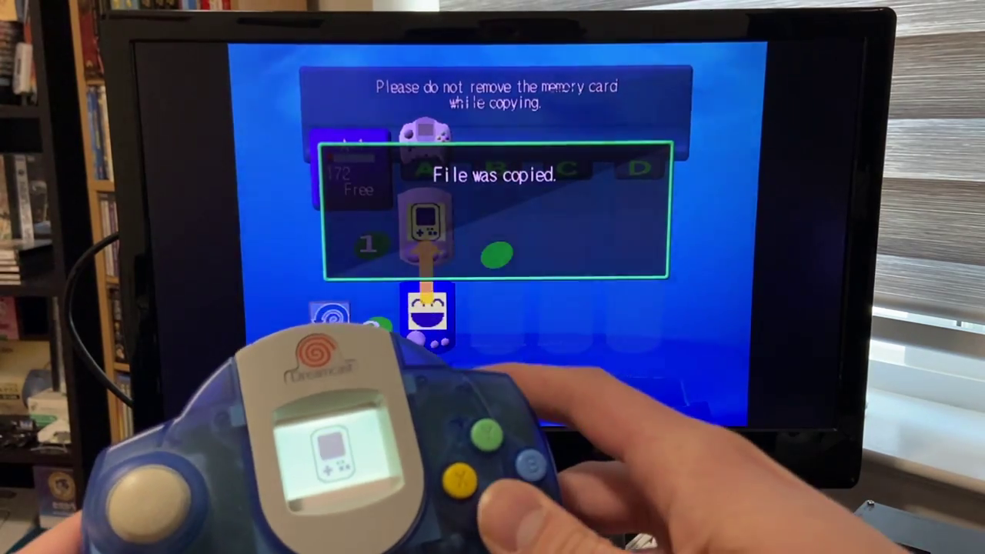
pyautogui.press('Return')
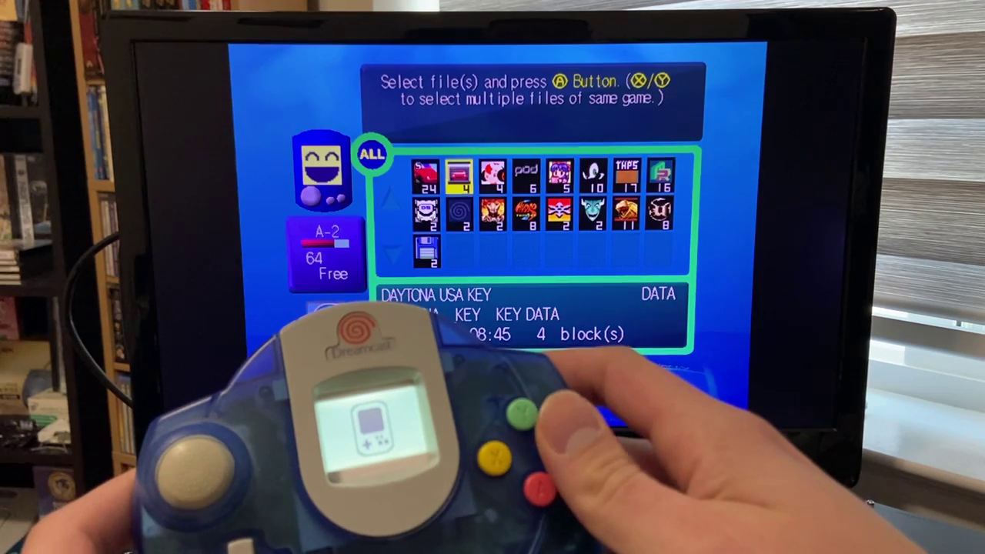
pyautogui.press('Escape')
pyautogui.press('Up')
pyautogui.press('Return')
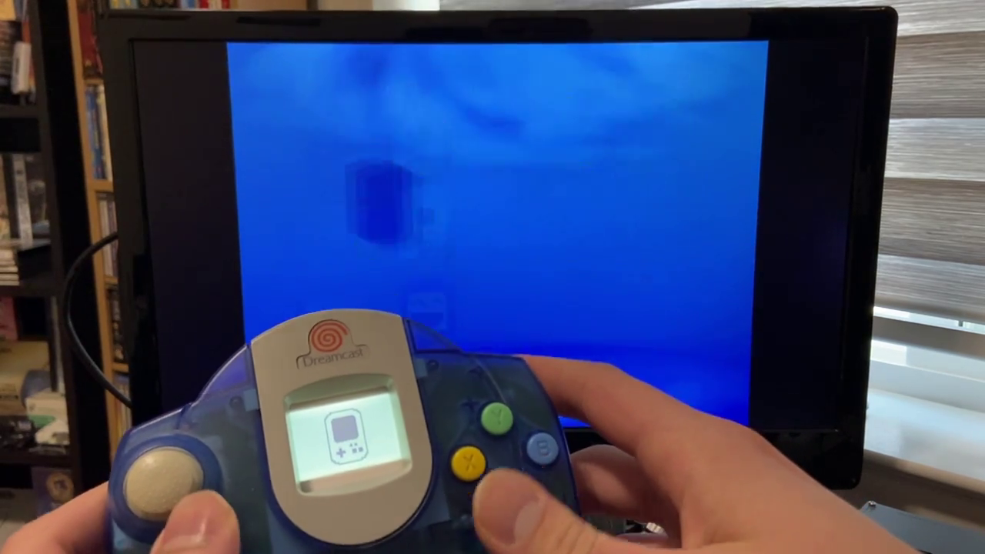
pyautogui.press('Right')
pyautogui.press('Left')
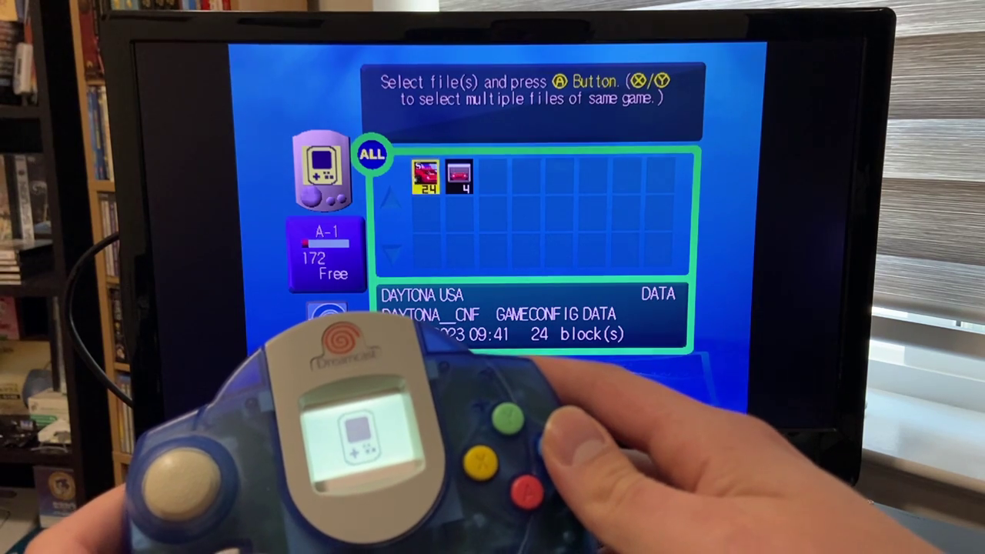
pyautogui.press('Escape')
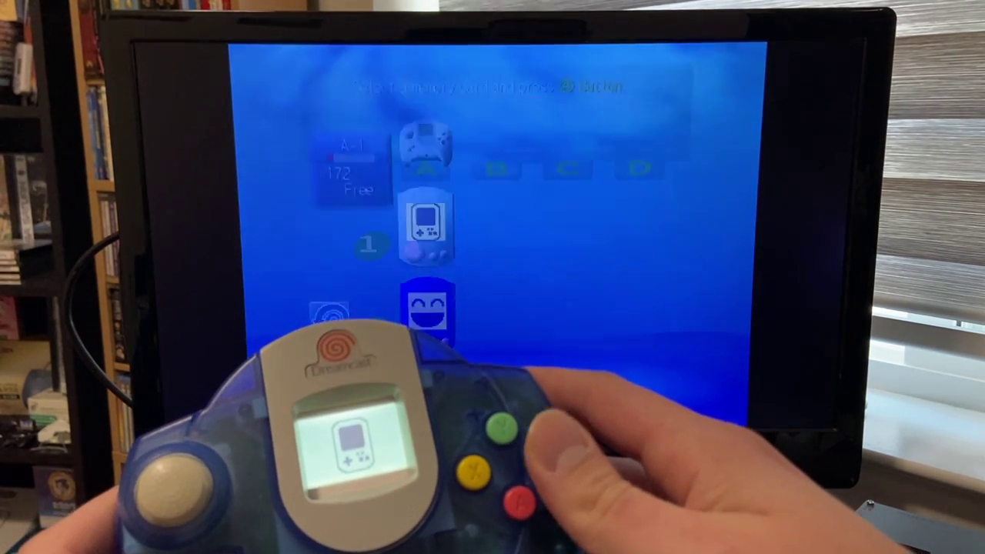
pyautogui.press('Escape')
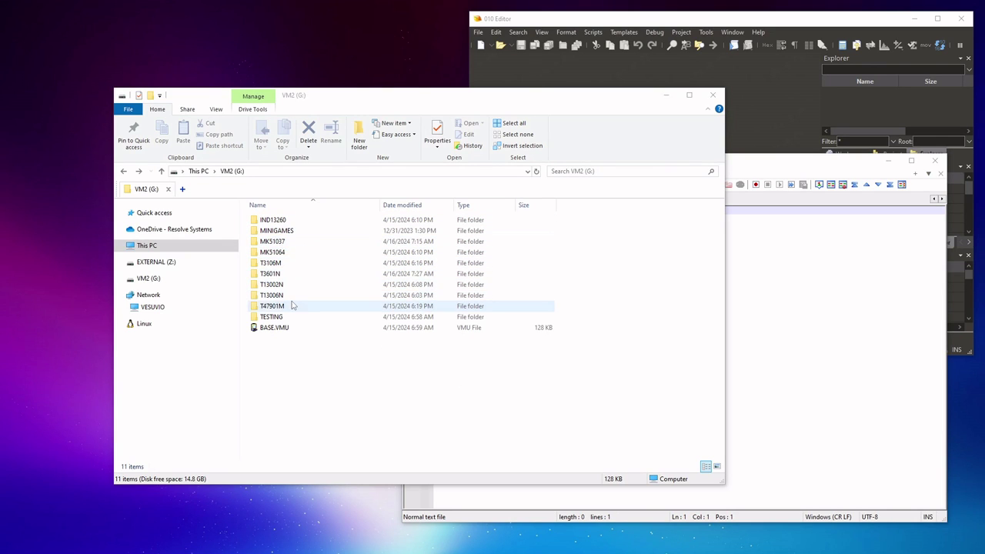
# - Check the contents of the IND13260 and MK51037 folders on the VM2 (G:) drive
pyautogui.doubleClick(275, 221)
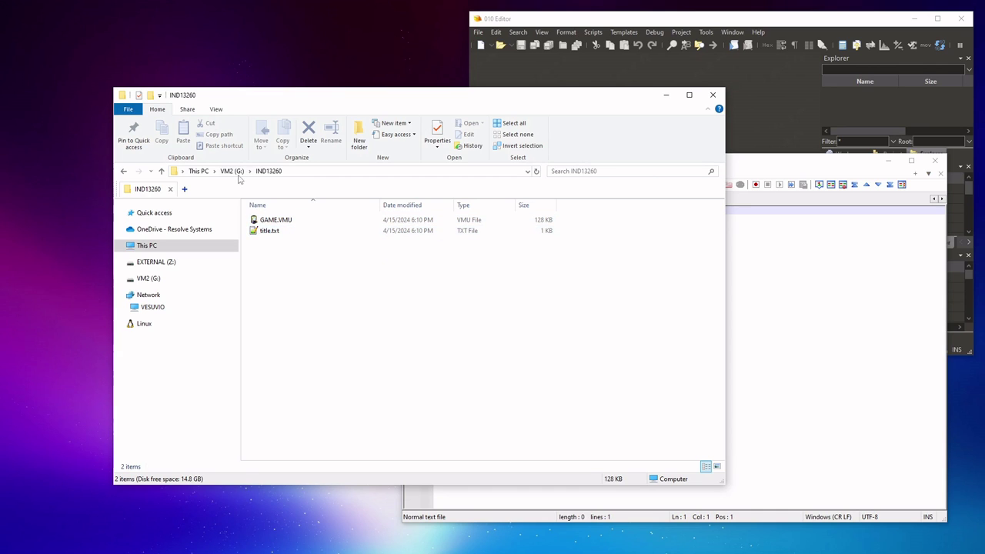
pyautogui.press('BackSpace')
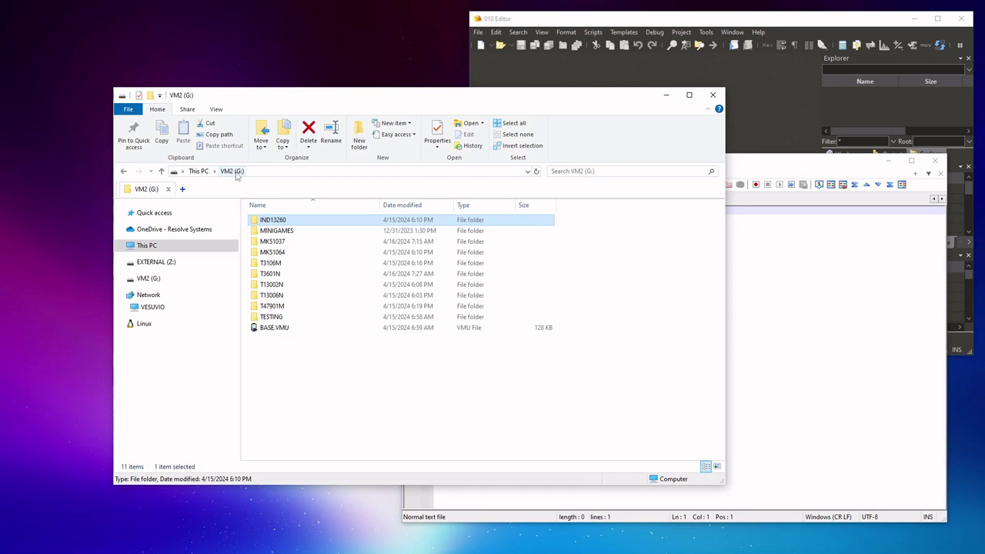
pyautogui.doubleClick(277, 243)
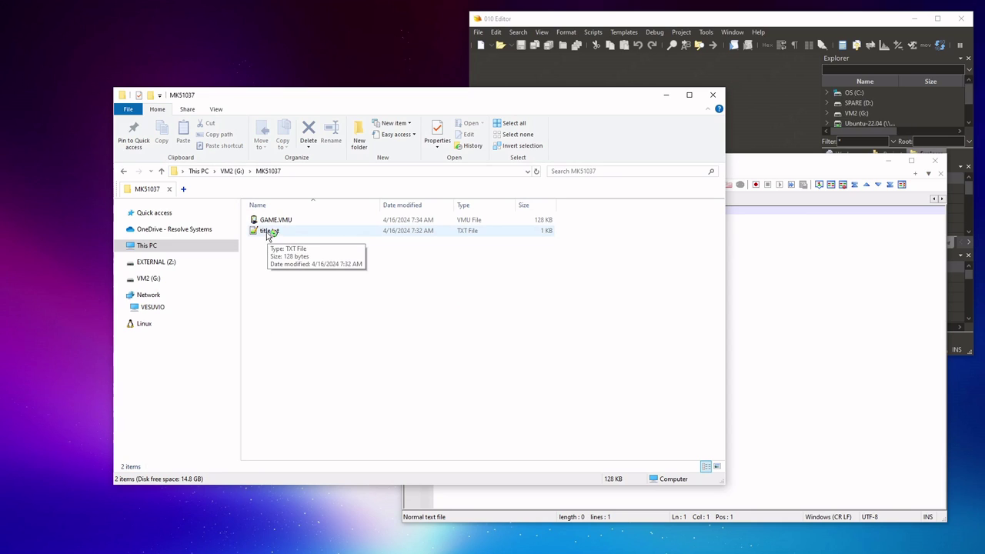
# - Open title.txt from the MK51037 folder in Notepad++ and examine the characters following the game title
pyautogui.moveTo(267, 233); pyautogui.dragTo(748, 305)
pyautogui.moveTo(582, 248); pyautogui.dragTo(435, 217)
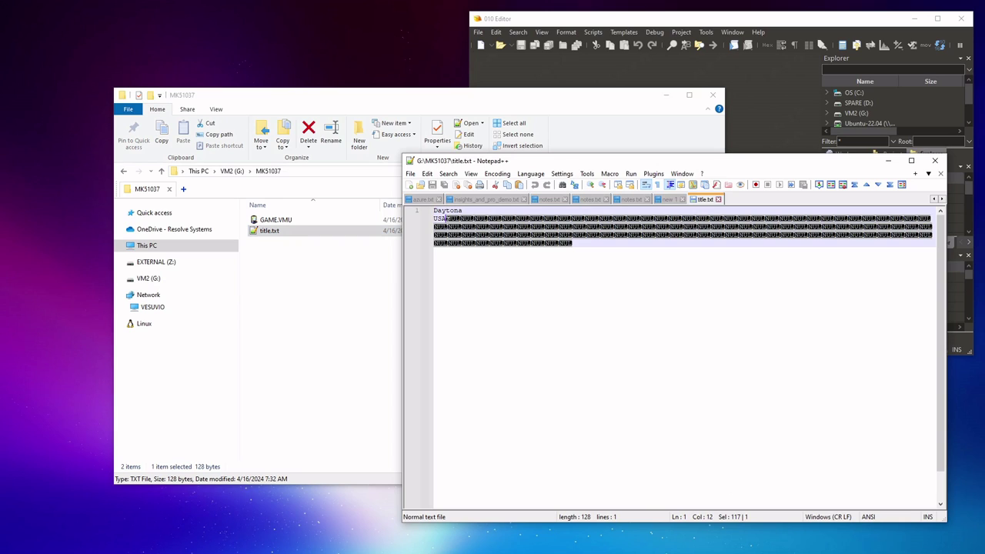
pyautogui.click(565, 264)
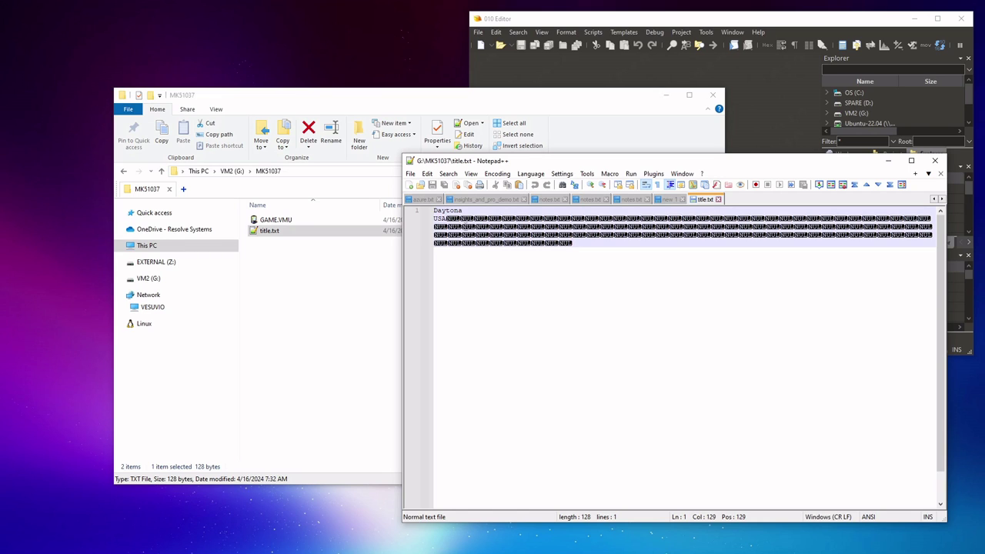
# - Open title.txt in 010 Editor, widen the window to examine its hex bytes and text padding, and close the editor
pyautogui.click(264, 232)
pyautogui.moveTo(263, 234); pyautogui.dragTo(755, 115)
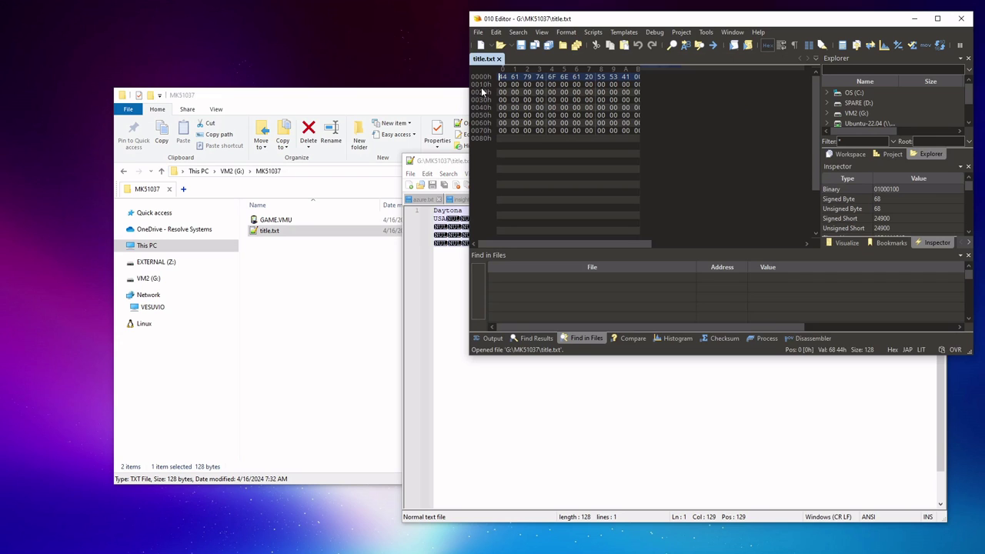
pyautogui.moveTo(470, 89); pyautogui.dragTo(263, 98)
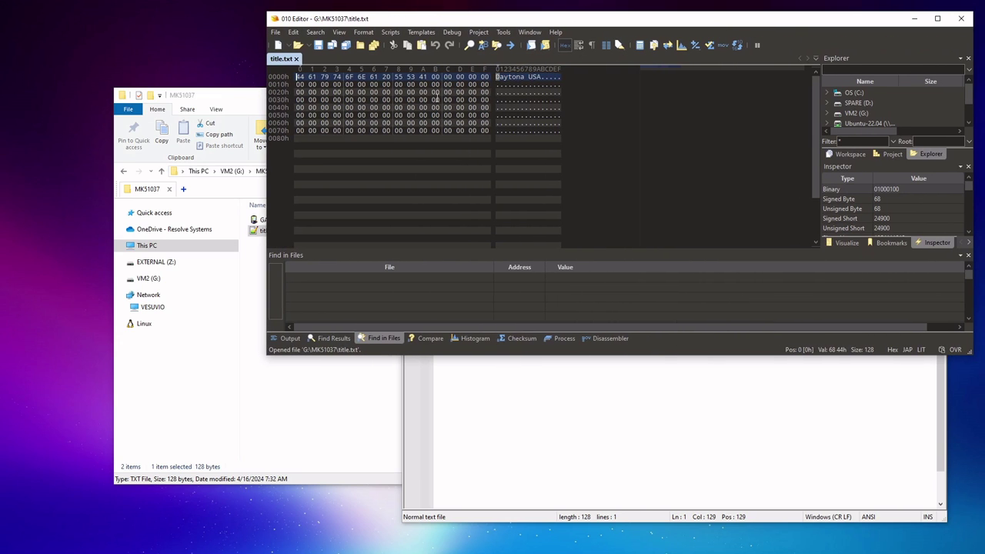
pyautogui.moveTo(541, 77); pyautogui.dragTo(559, 132)
pyautogui.click(542, 147)
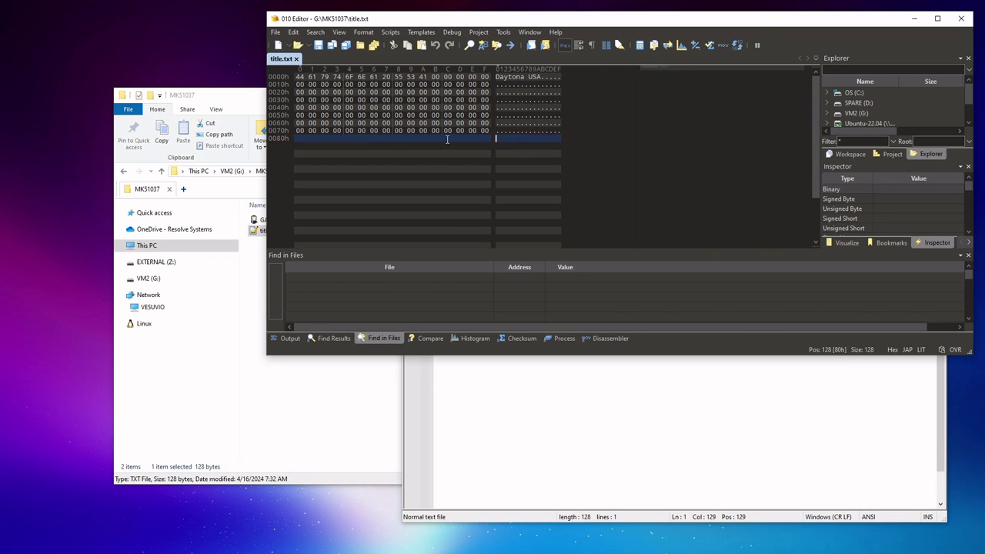
pyautogui.click(961, 21)
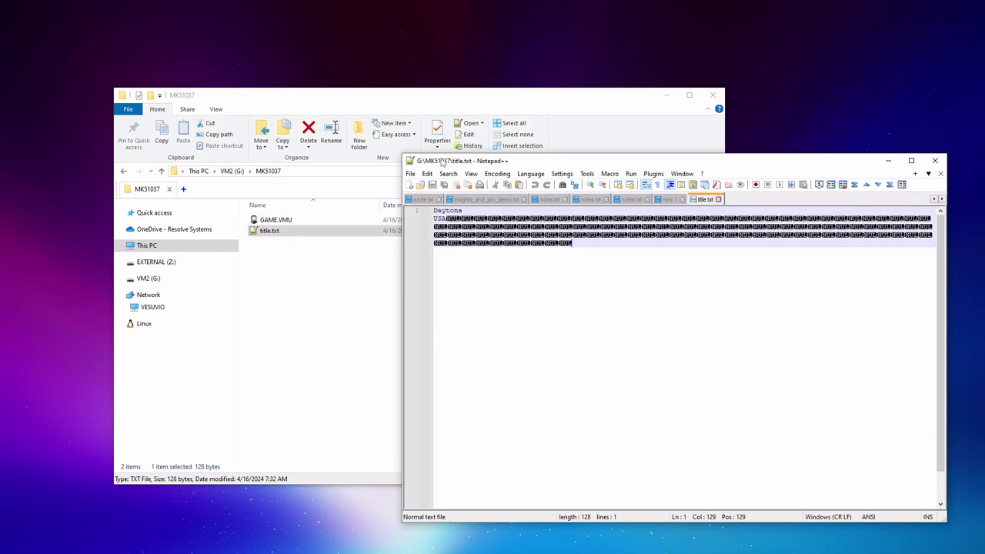
# - Close title.txt in Notepad++, return to the root of the VM2 (G:) drive and check the MK51037 folder's details
pyautogui.click(718, 199)
pyautogui.click(323, 272)
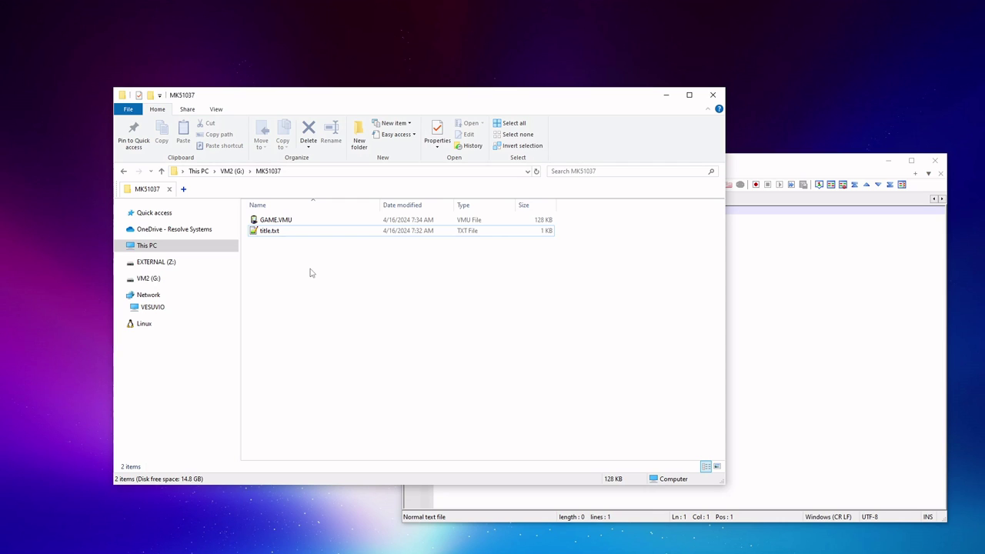
pyautogui.click(241, 171)
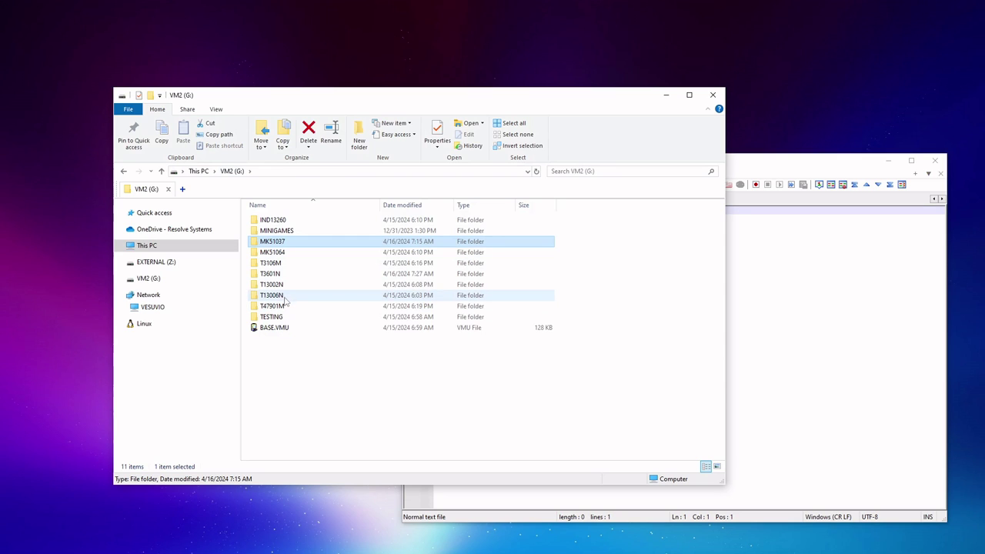
pyautogui.moveTo(293, 247)
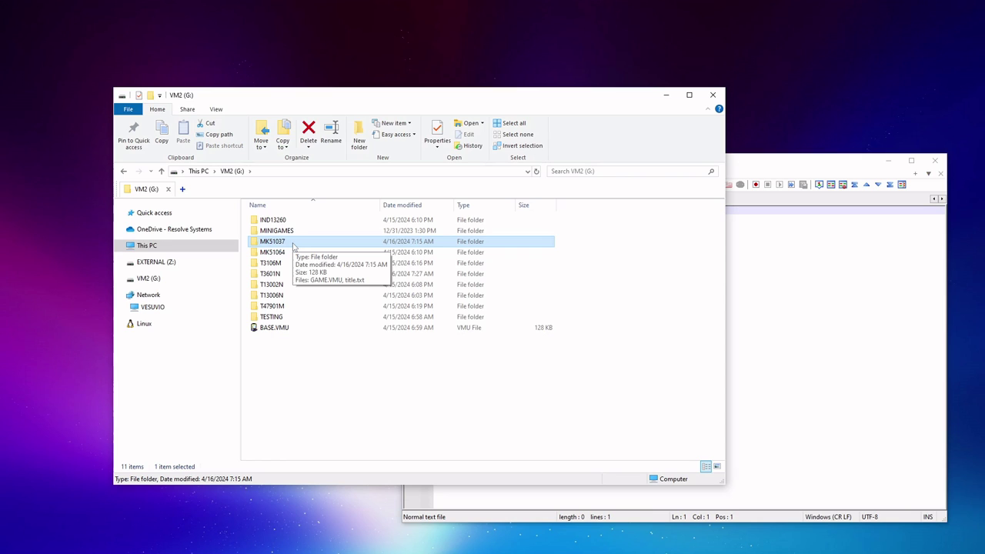
pyautogui.click(328, 386)
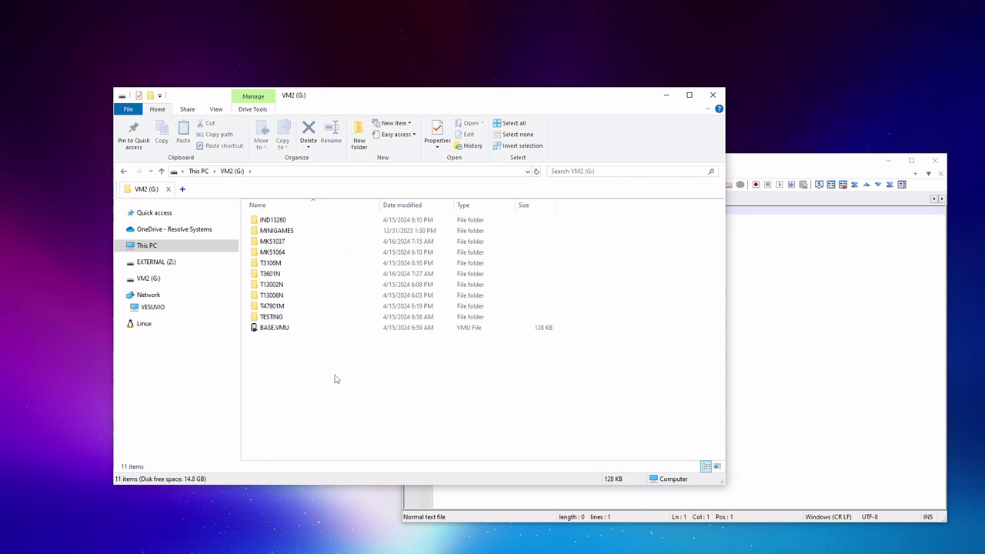